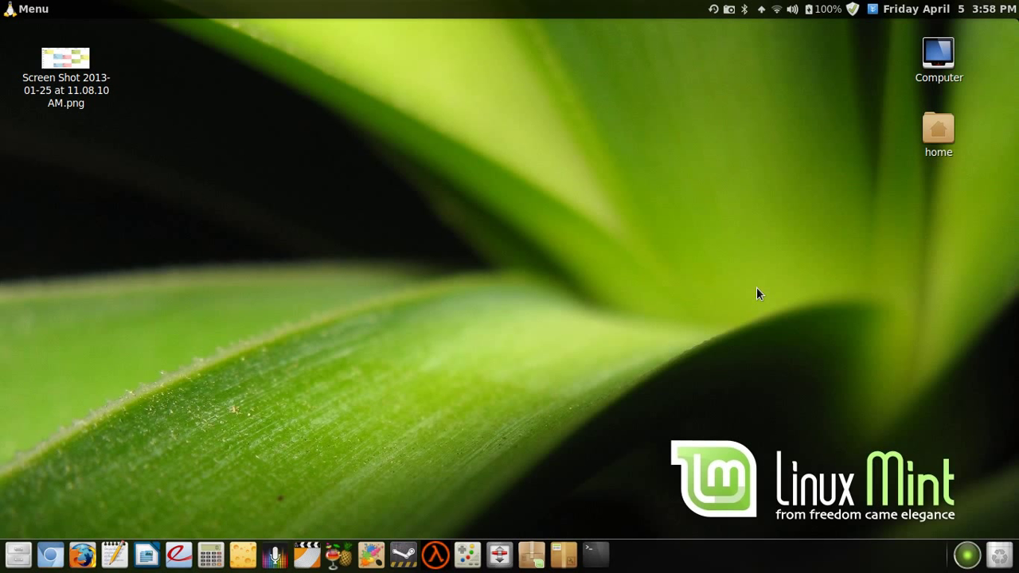
- Start the Software Manager and authenticate with the administrator password
left_click(535, 561)
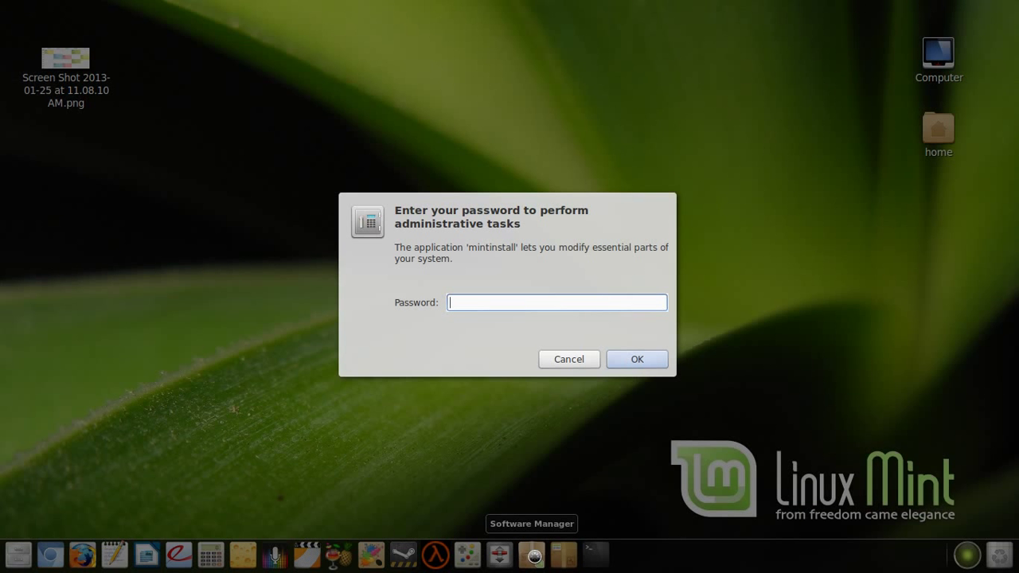
type("************")
key("Return")
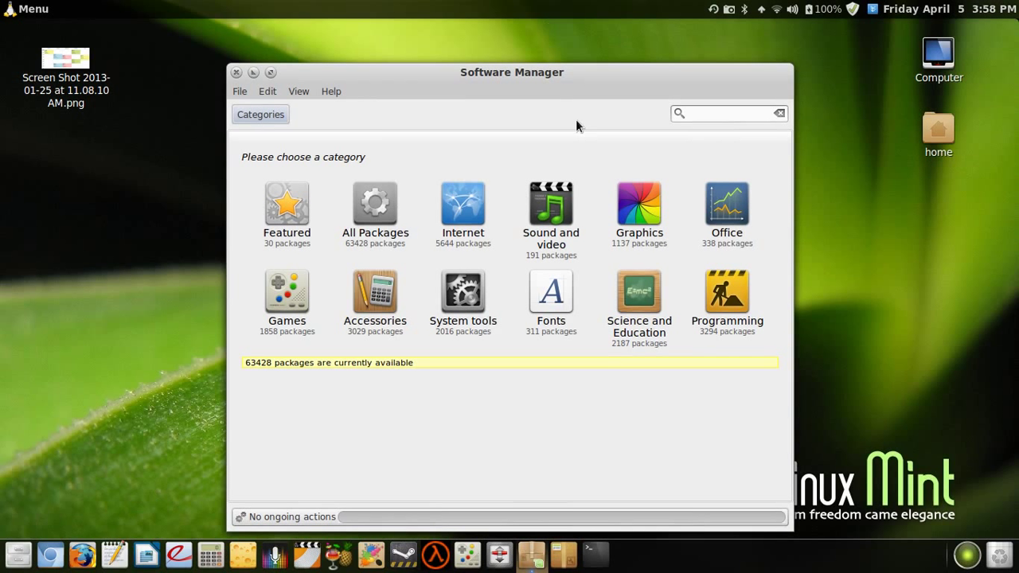
- Search the Software Manager for zsnes, view the zsnes:i386 details, then close it
left_click(706, 116)
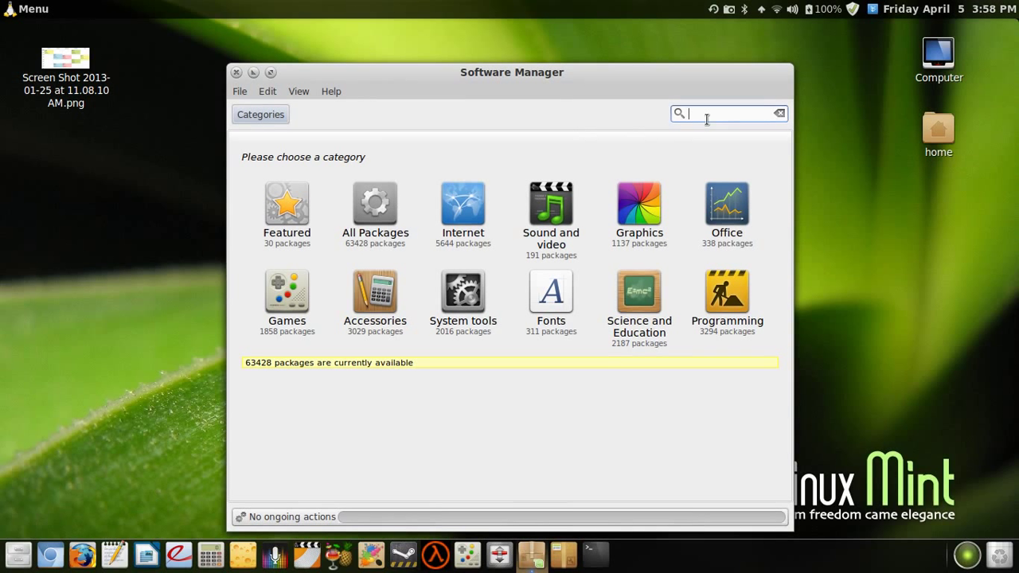
type("zsnes")
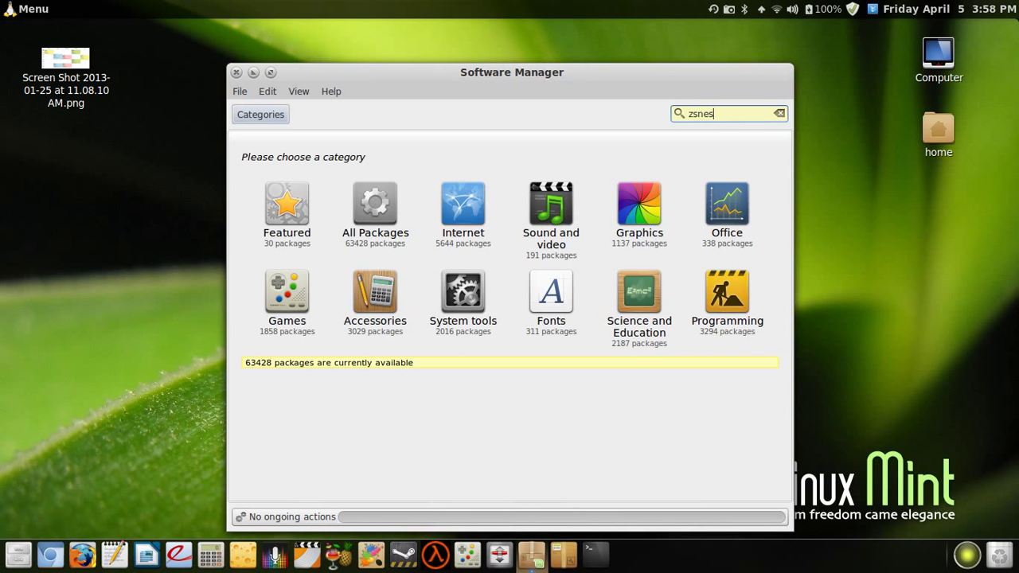
key("Return")
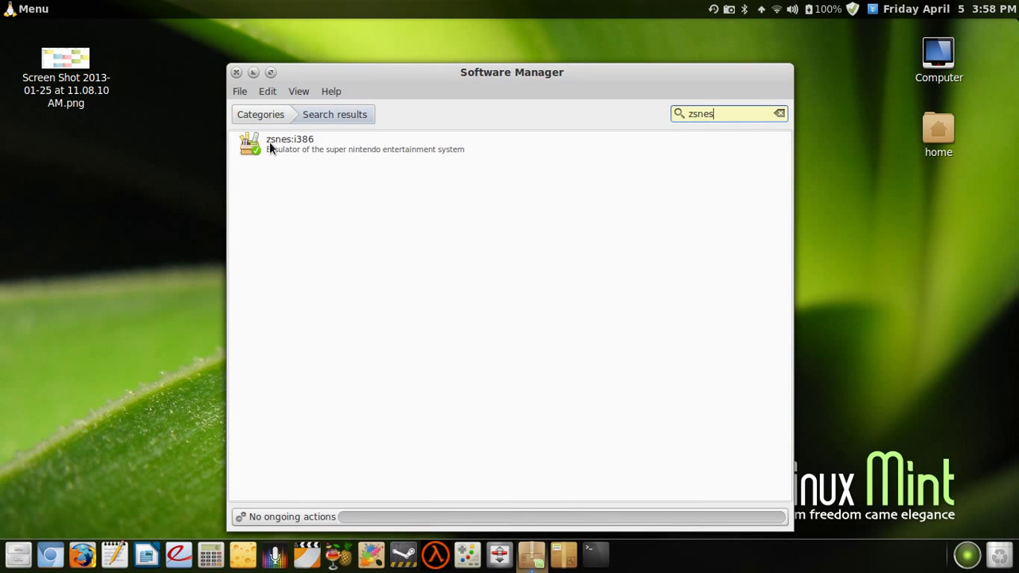
left_click(314, 151)
double_click(313, 151)
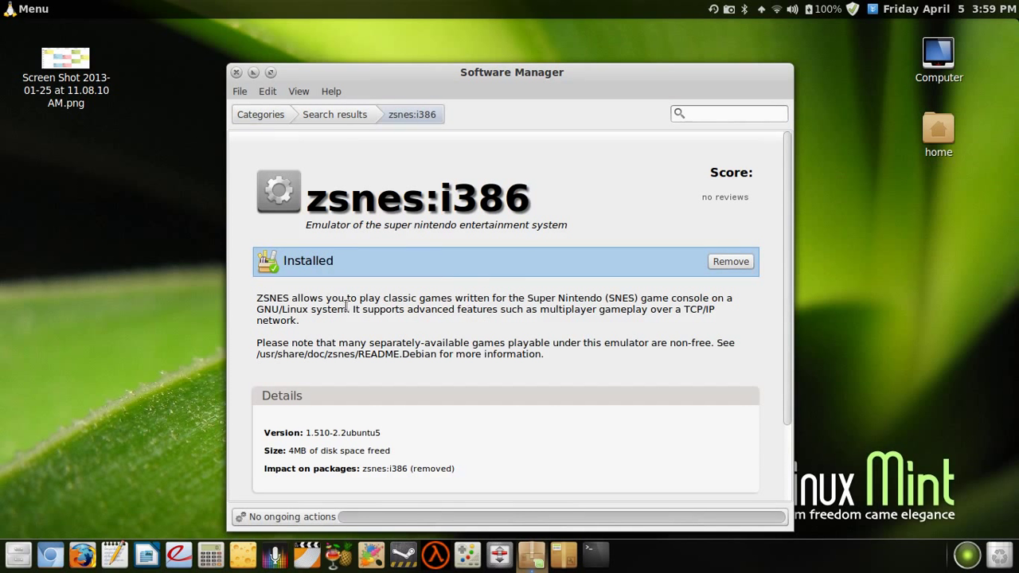
key("alt+F4")
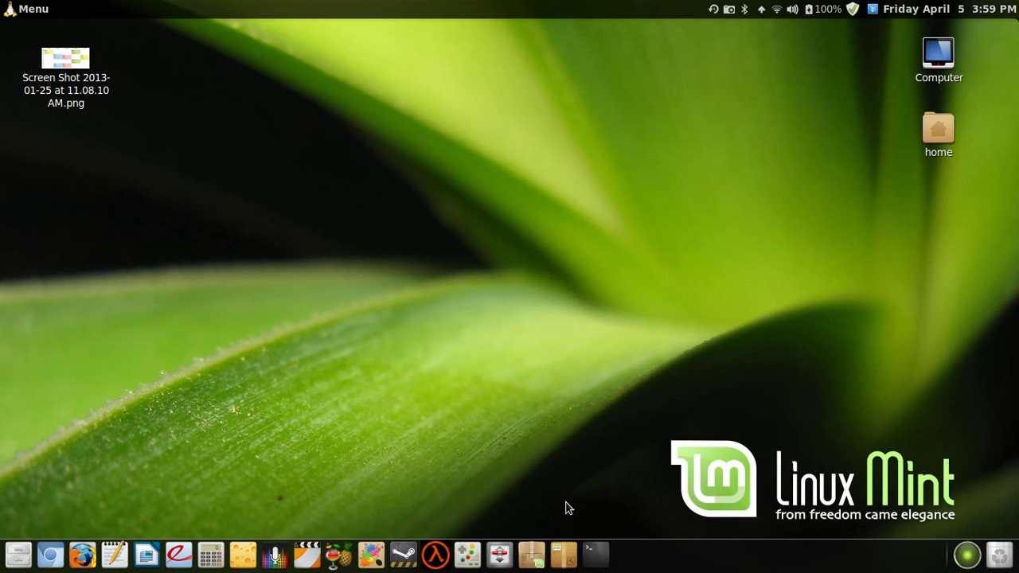
- Launch Synaptic Package Manager and authenticate with the administrator password
left_click(564, 557)
type("p")
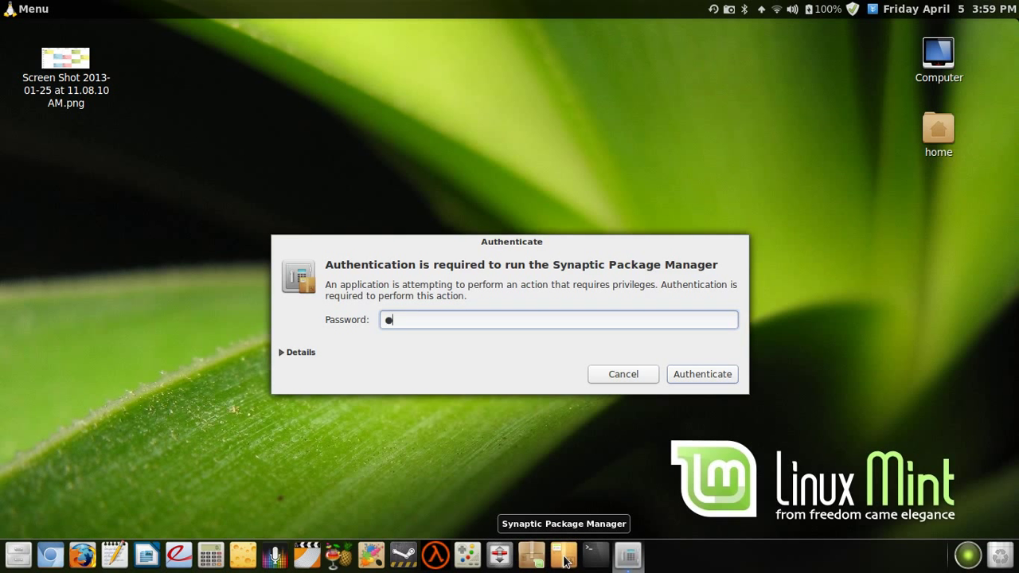
type("p")
key("BackSpace")
key("BackSpace")
type("password1234")
key("Return")
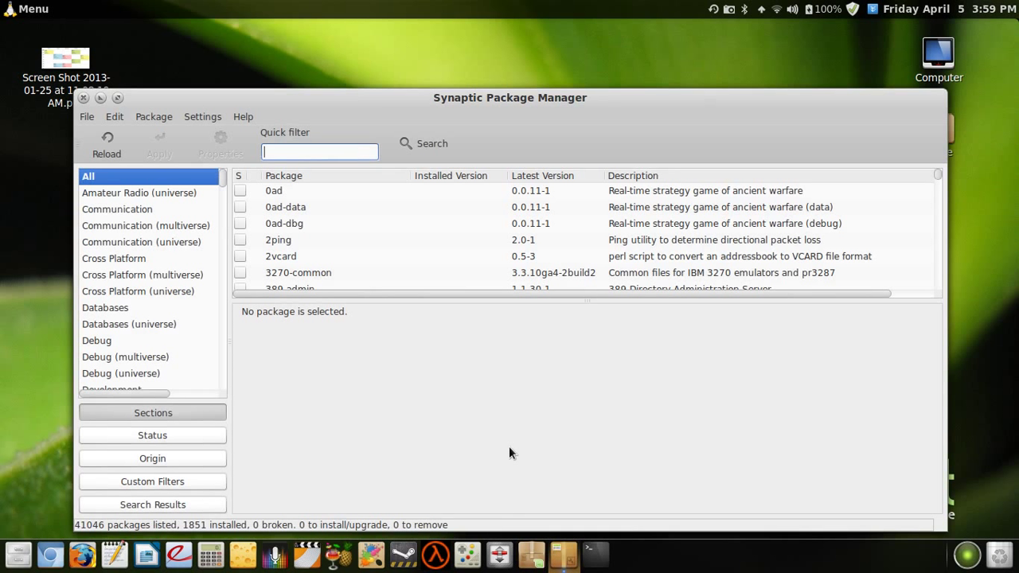
- Quick-filter for zsnes and inspect zsnes:i386's actions without marking any changes
type("zsnes")
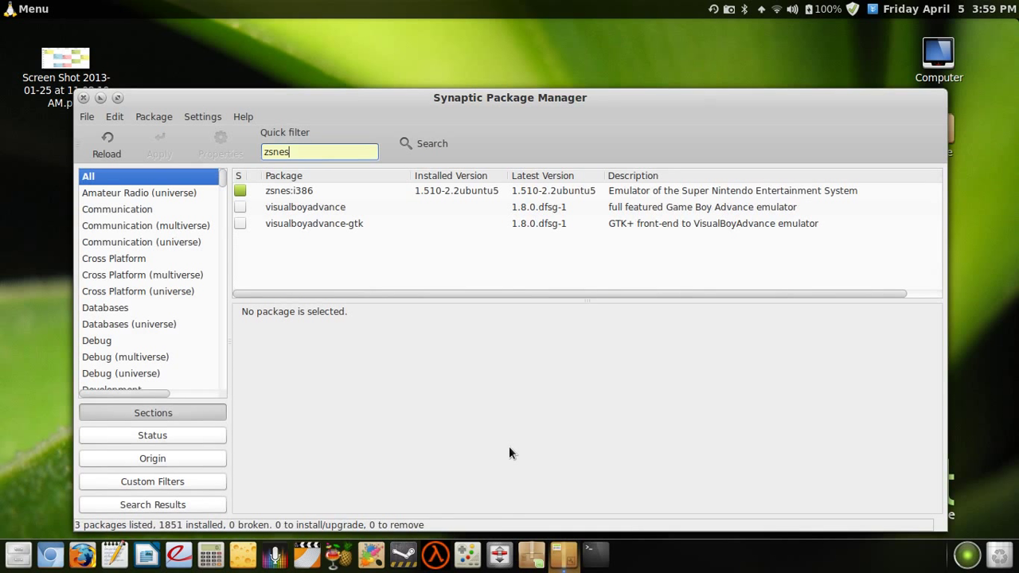
left_click(284, 190)
right_click(296, 197)
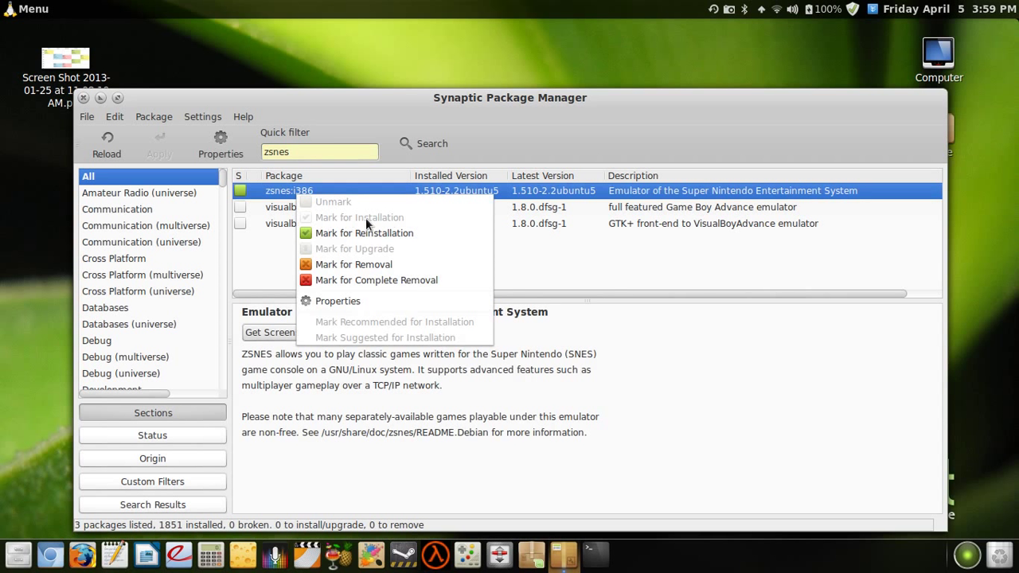
left_click(547, 255)
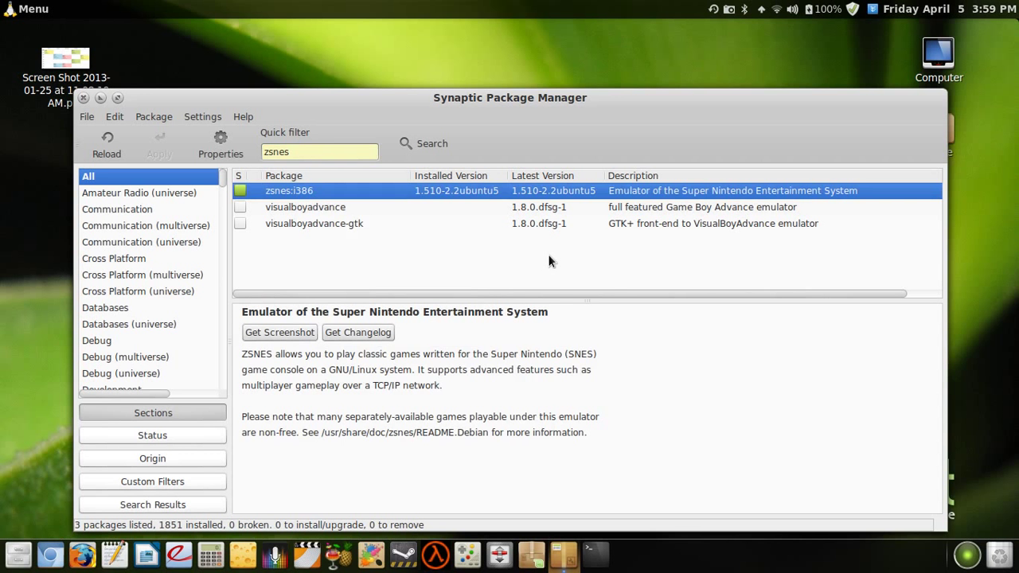
- Quit Synaptic Package Manager with Ctrl+Q
key("ctrl+q")
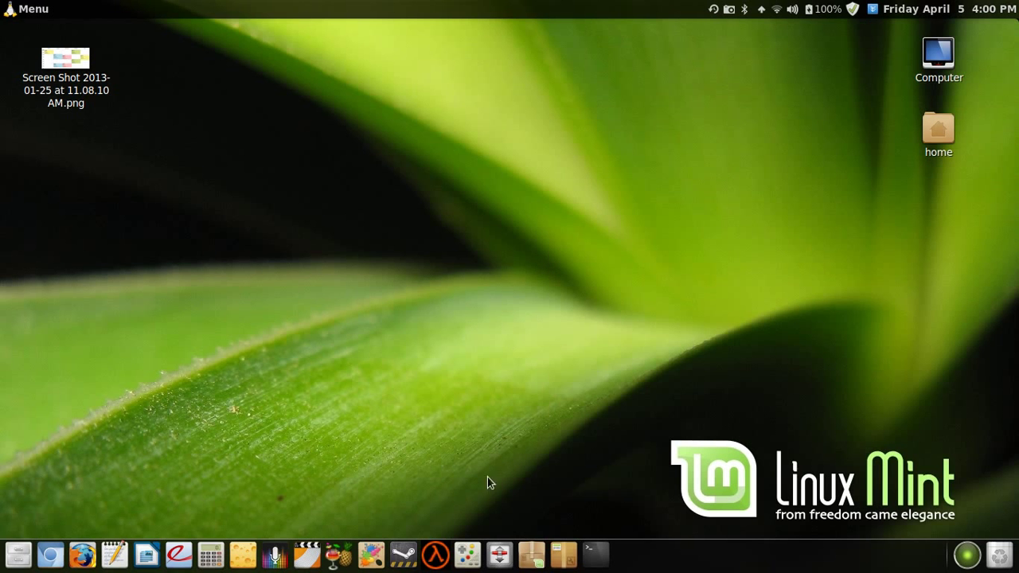
- Launch ZSNES and load 2. YOSHI'S ISLAND.SMC from the recent-games list
left_click(467, 555)
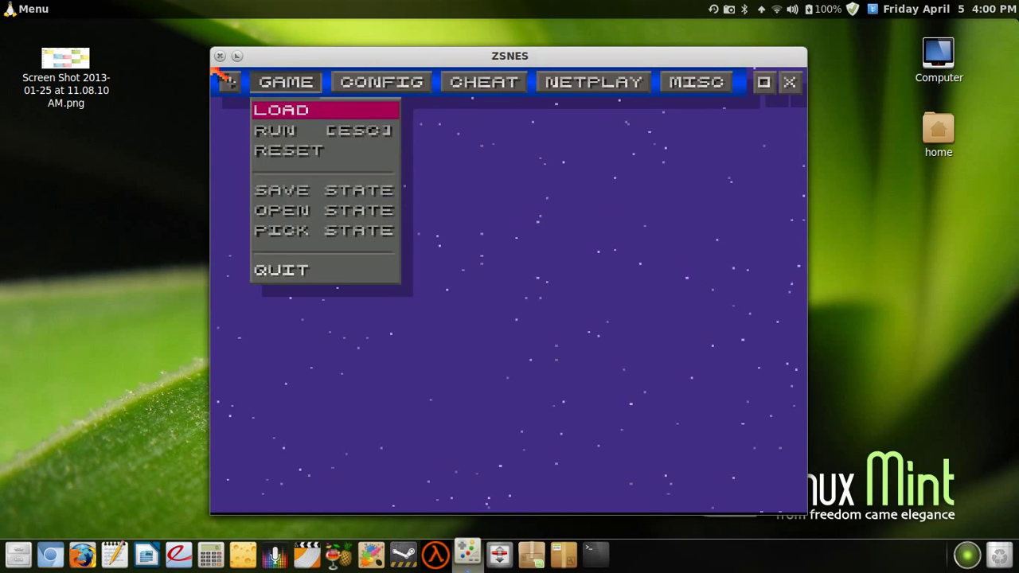
left_click(217, 73)
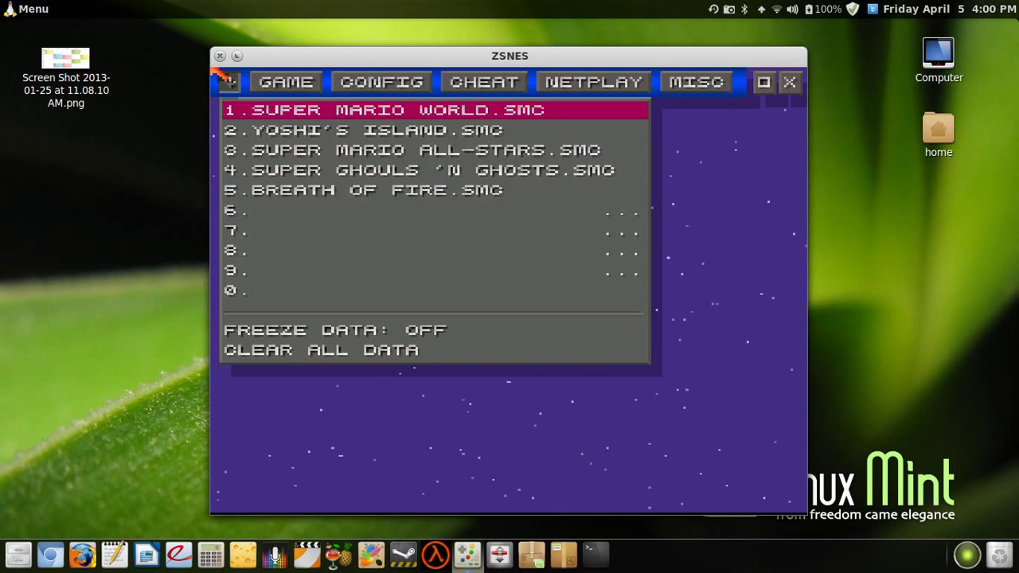
key("Down")
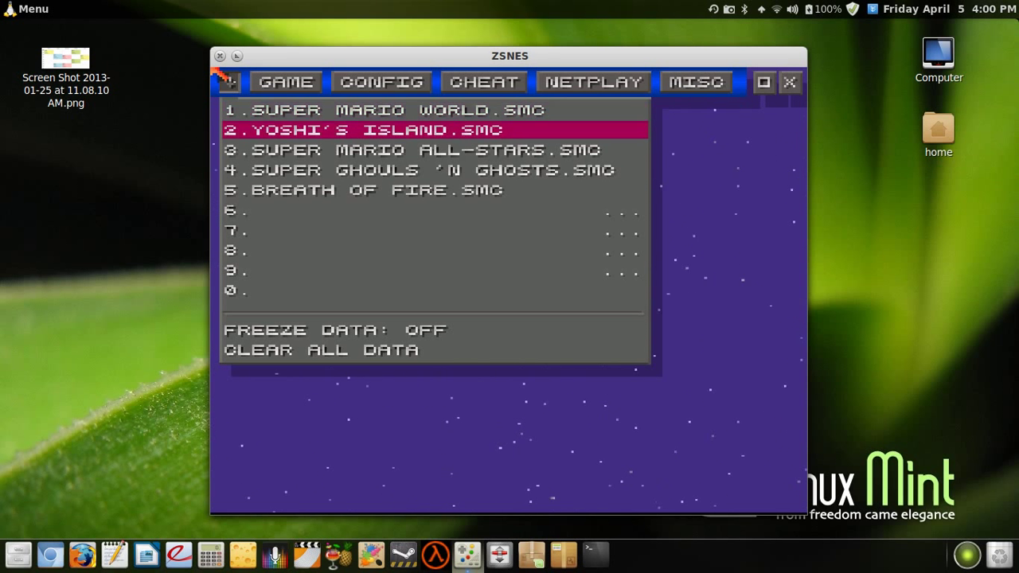
key("Return")
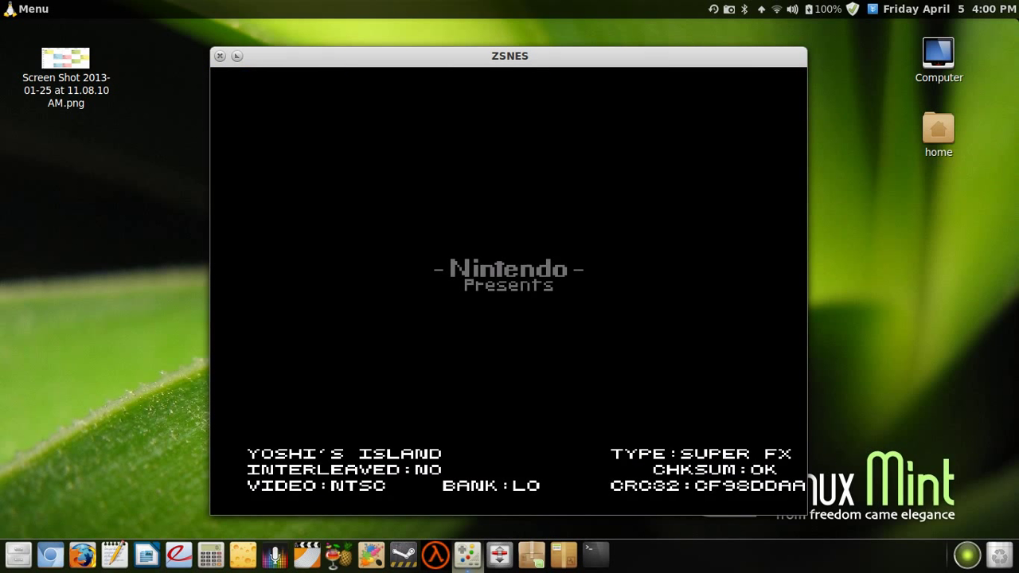
- Raise the volume, then select and load save state slot 1
key("XF86AudioRaiseVolume")
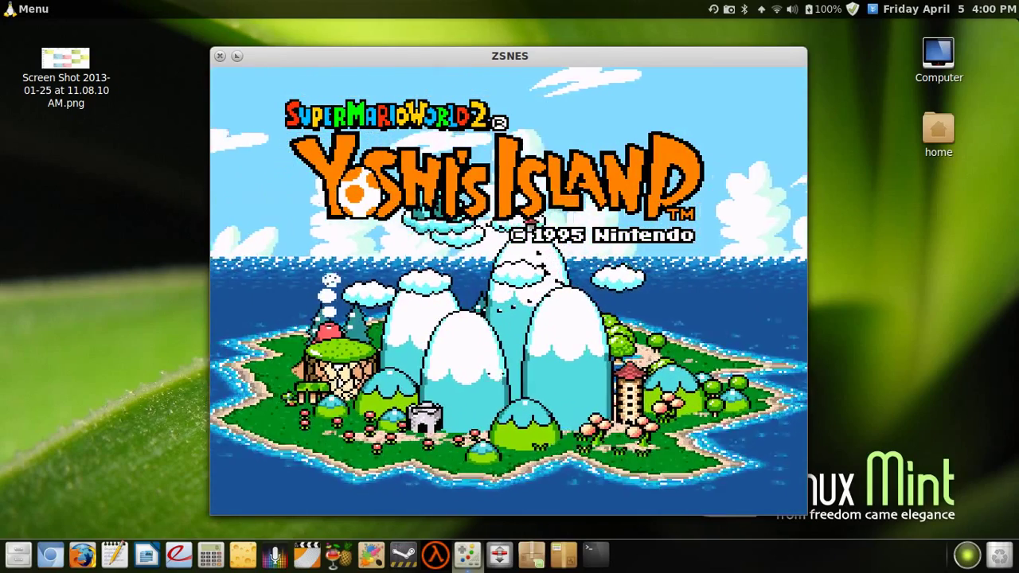
key("F3")
key("Right")
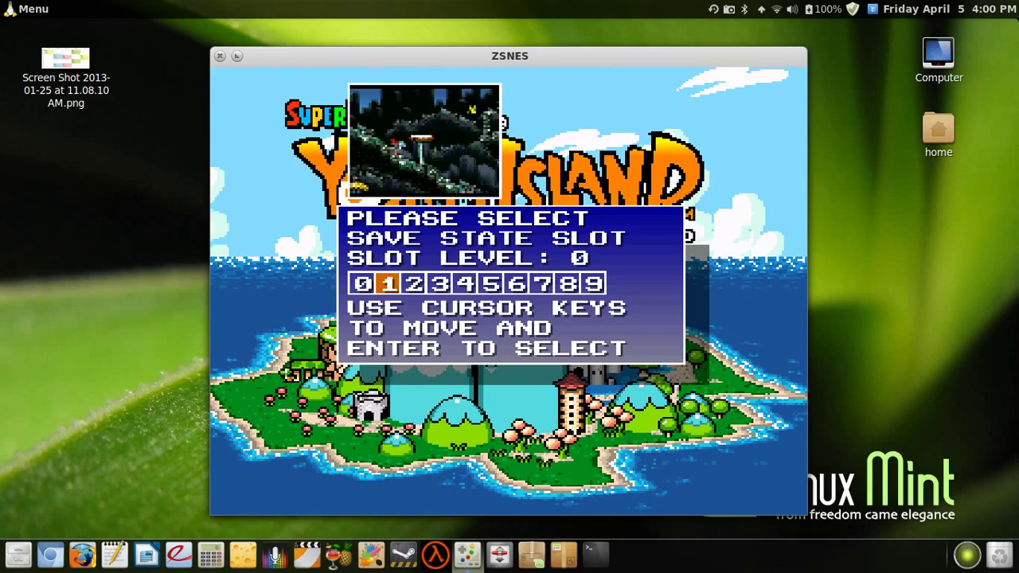
key("Return")
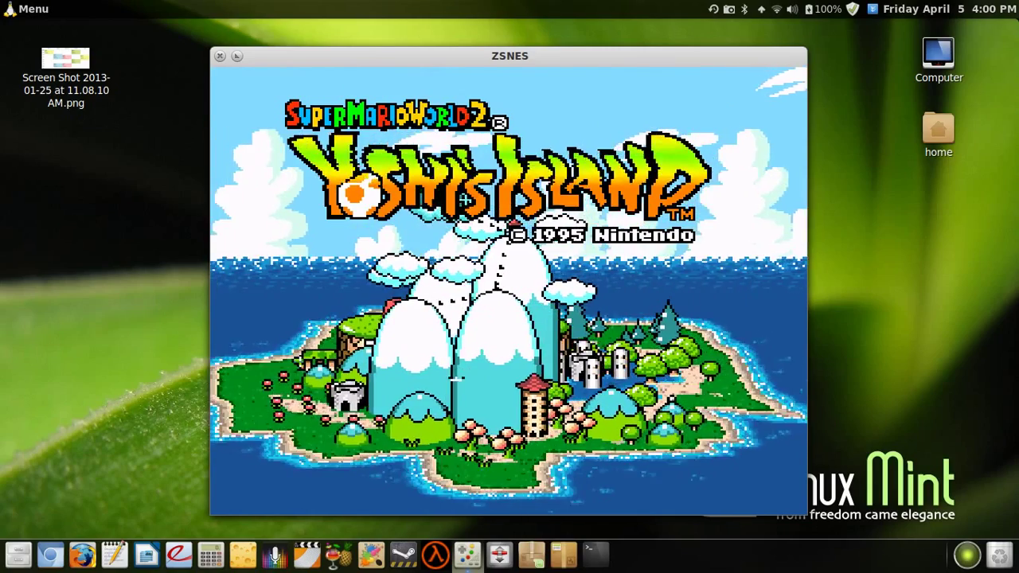
key("F4")
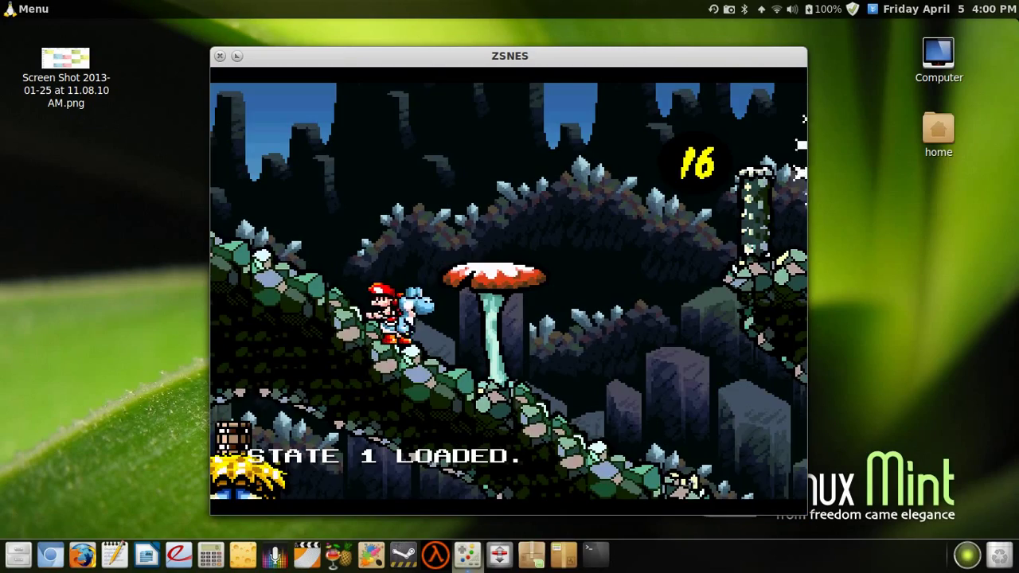
- Jump Yoshi up the ledges and climb the hill to the right
key("z")
key("Left")
key("Right")
key("z")
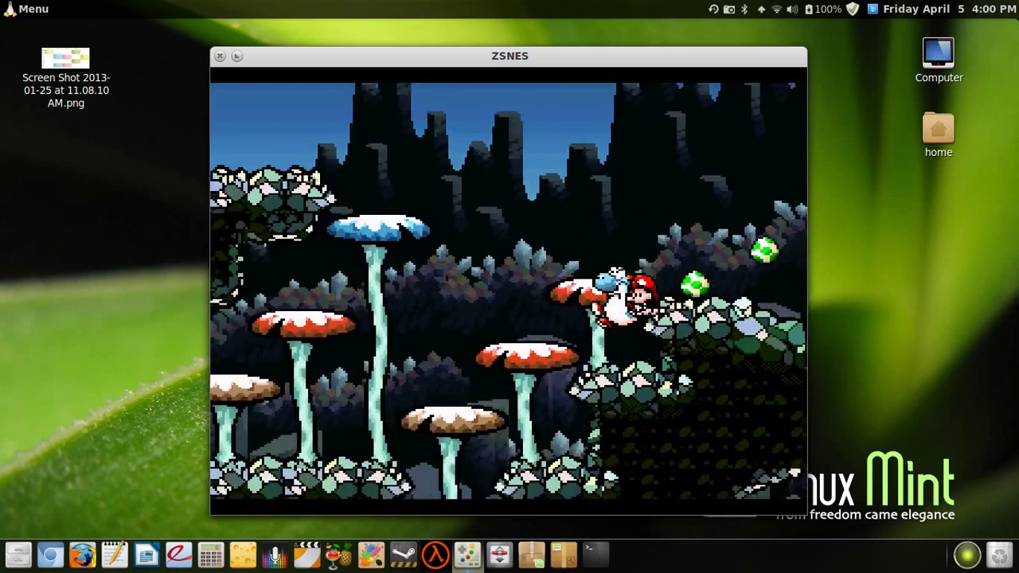
key("z")
key("Left")
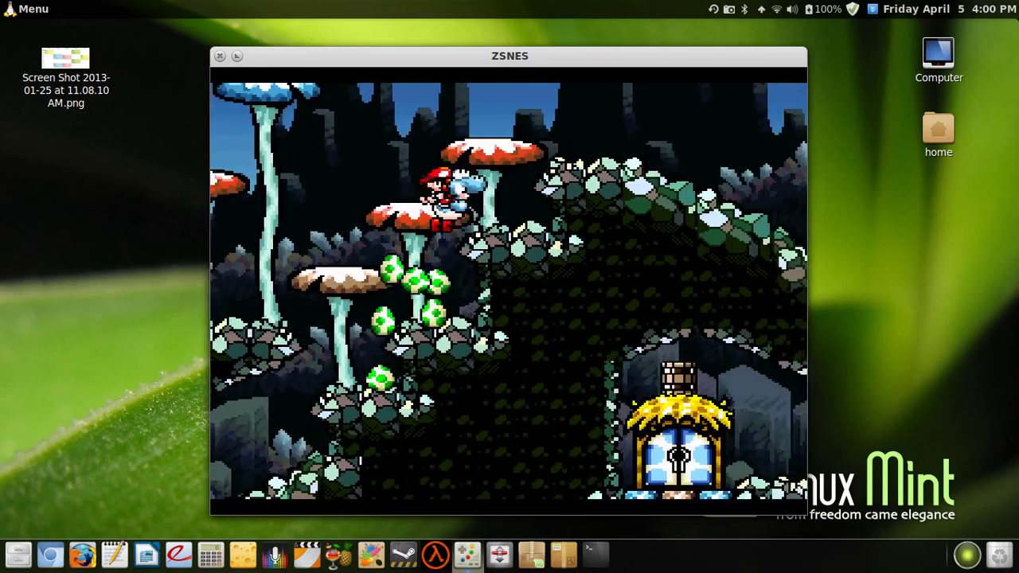
key("Right")
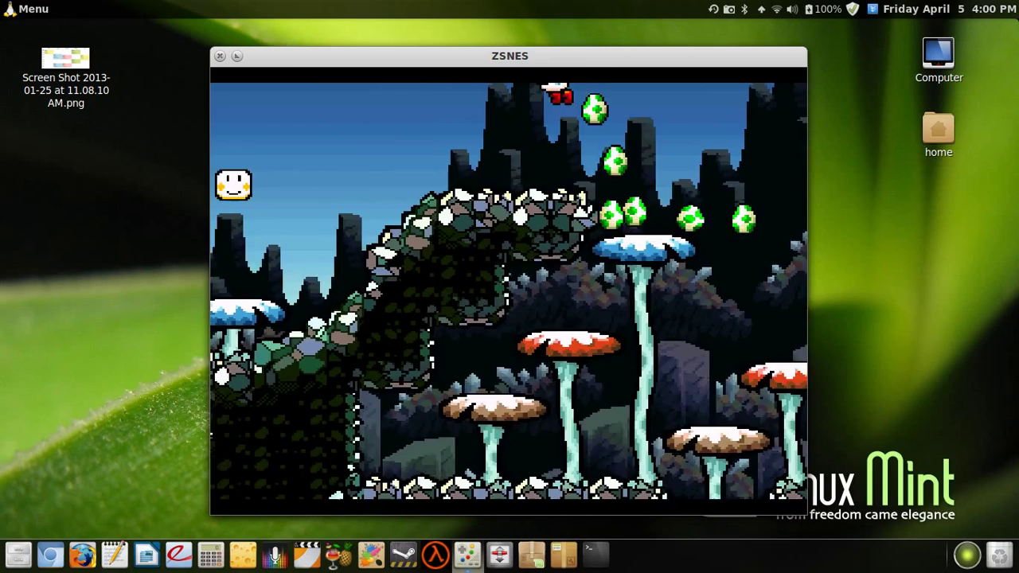
- Pause, check player 1's Keyboard/Gamepad J1 mapping in Config > Input, and return to the game
key("Return")
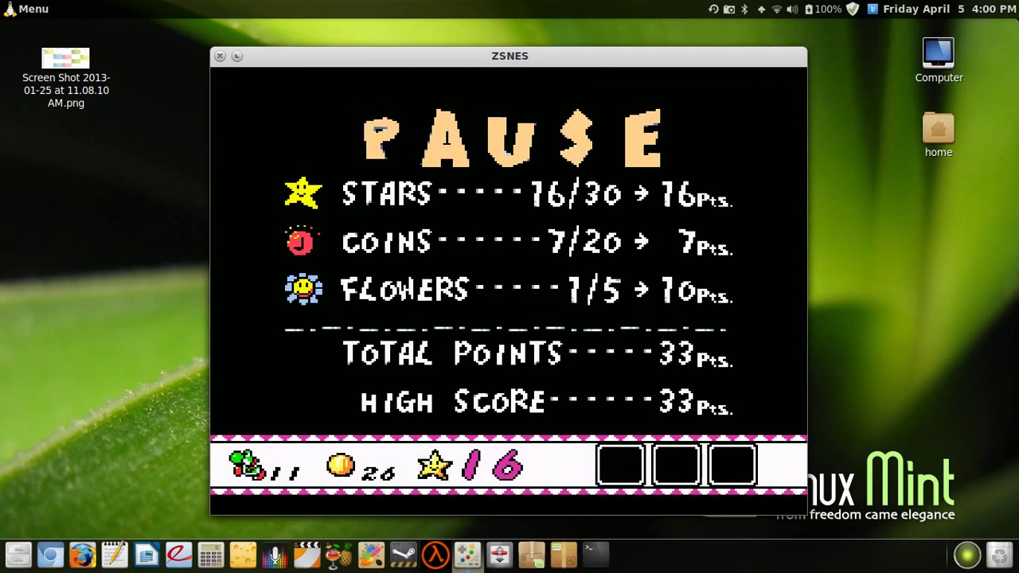
key("Escape")
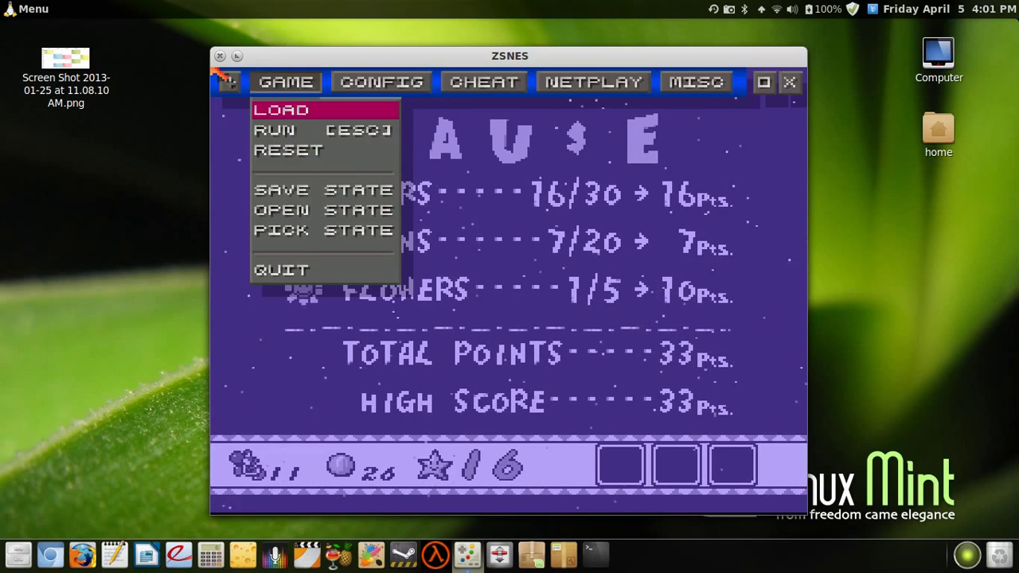
left_click(375, 87)
left_click(374, 113)
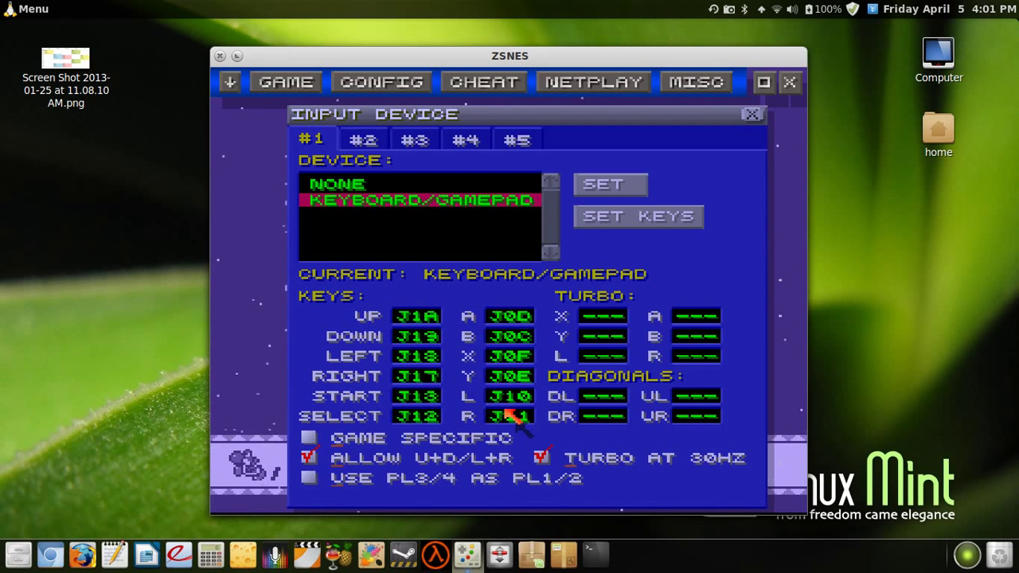
key("Escape")
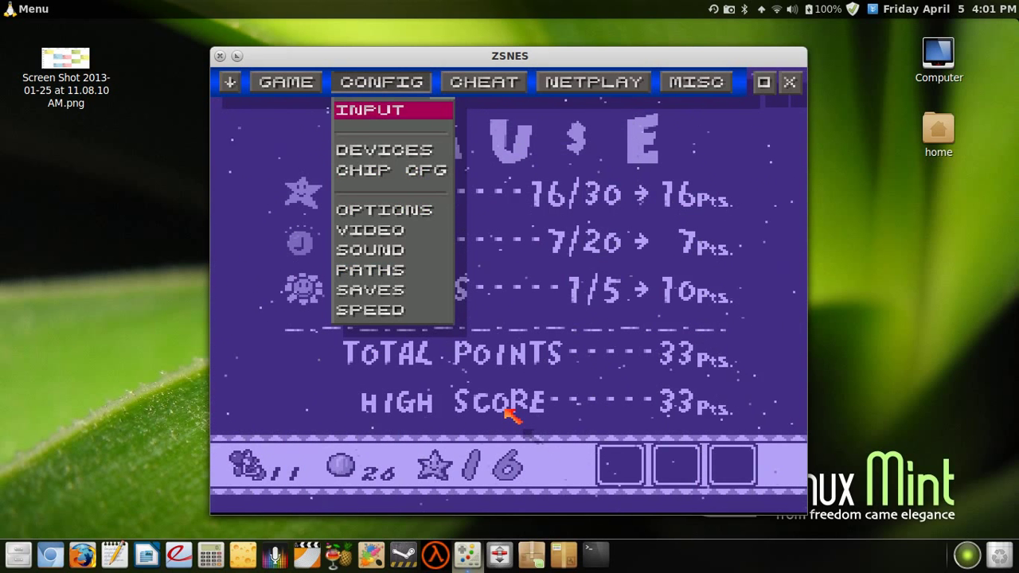
key("Escape")
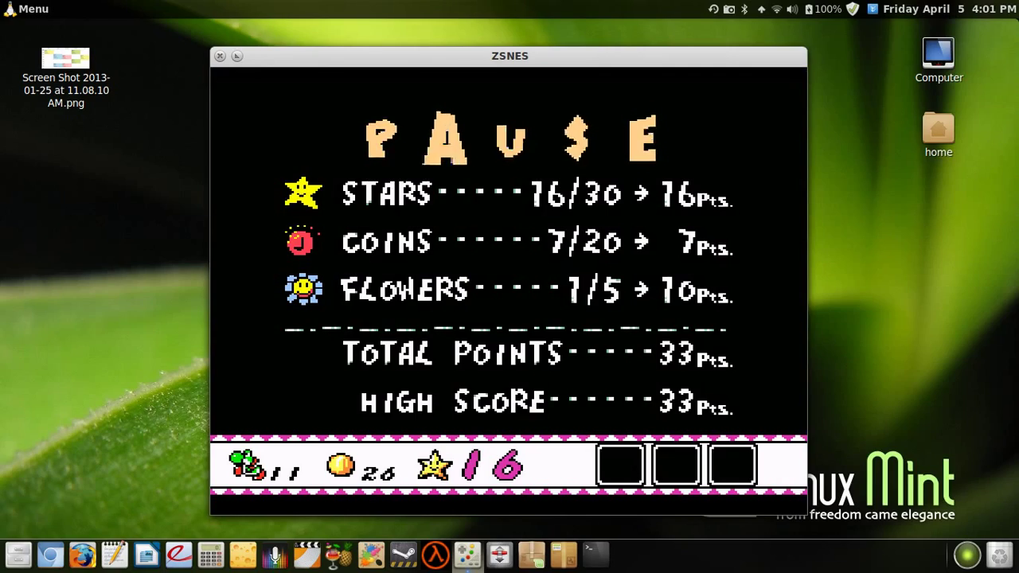
- Unpause and move Yoshi right across the spiky platform onto the blue mushroom
key("Return")
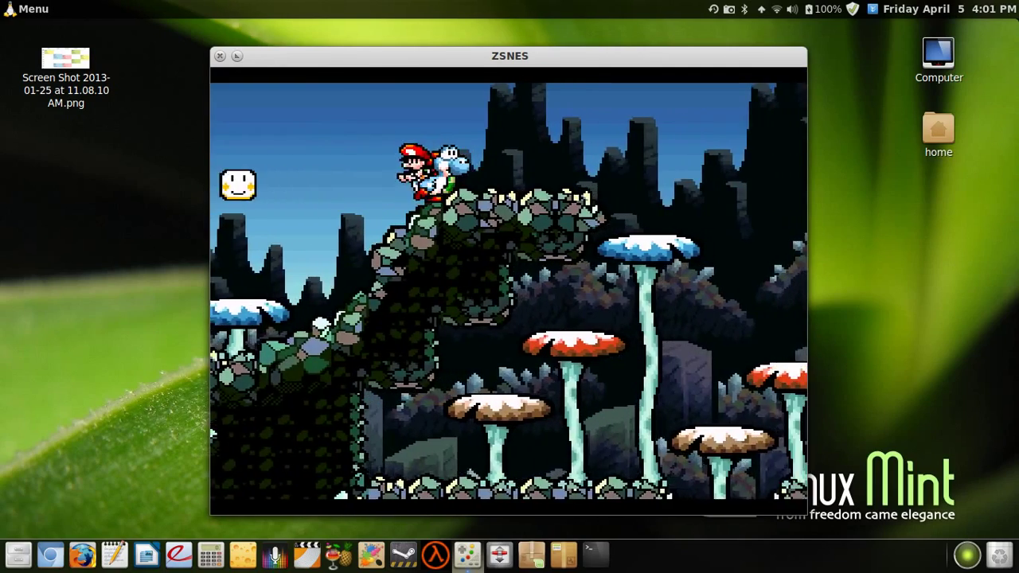
key("Right")
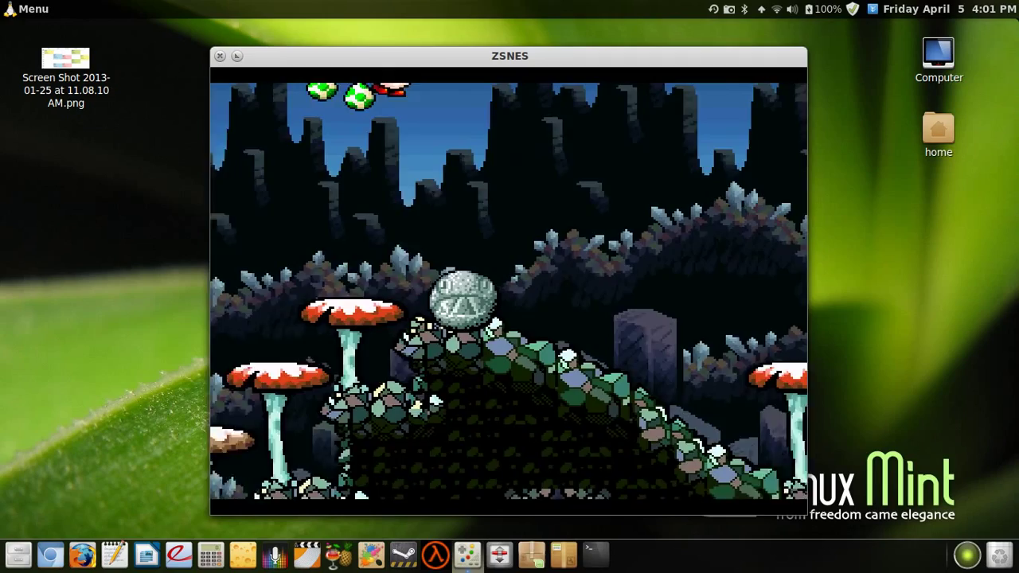
key("Right")
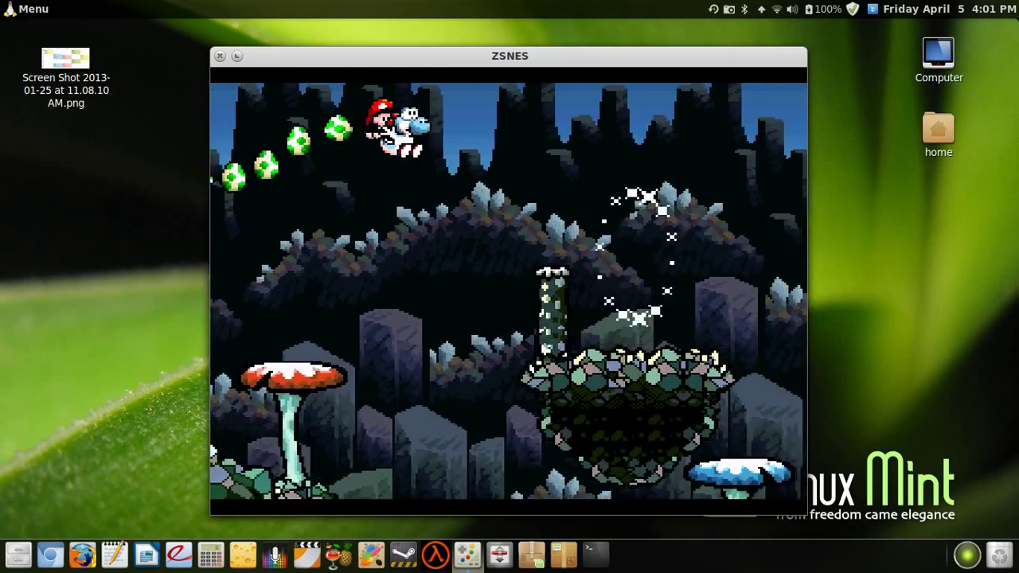
key("Right")
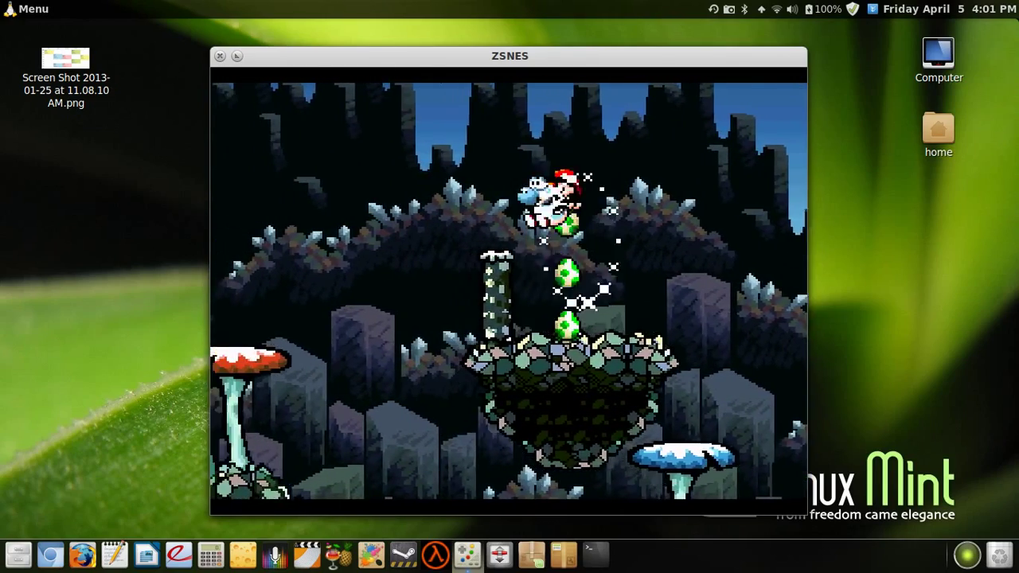
key("Right")
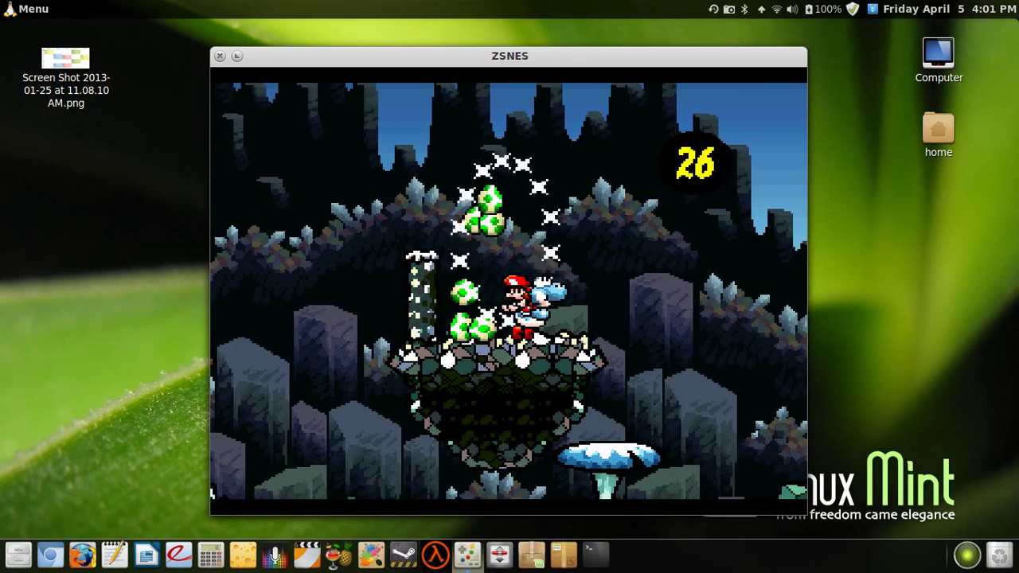
key("Right")
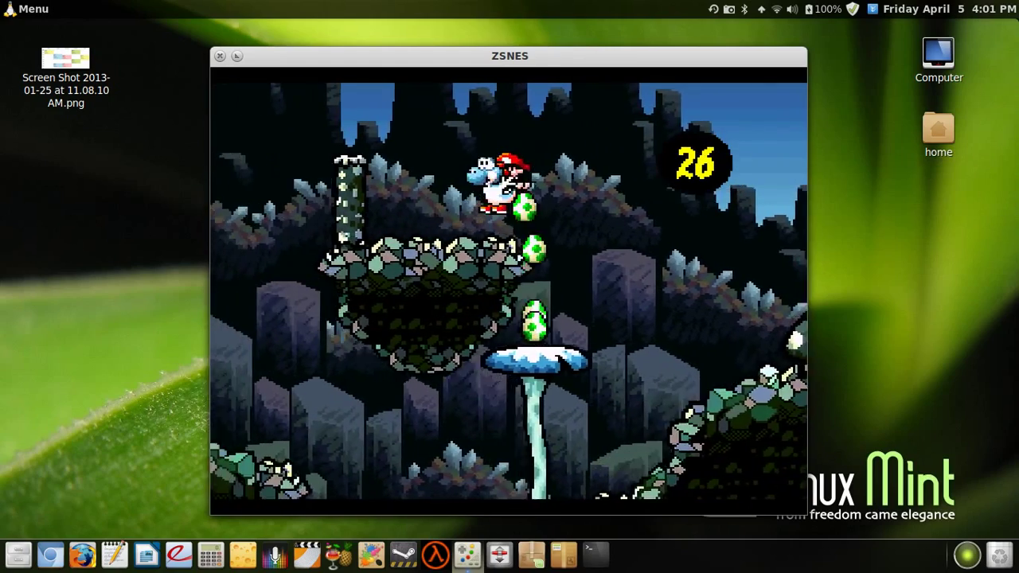
key("Left")
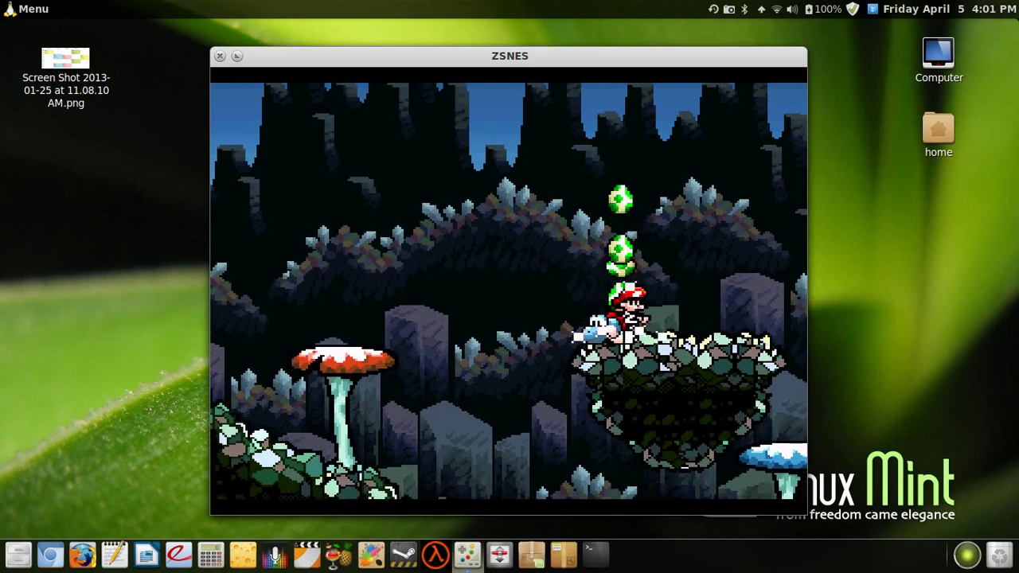
- Guide Yoshi back over the rock mound, pushing the stone ball, to finish the stretch
key("Left")
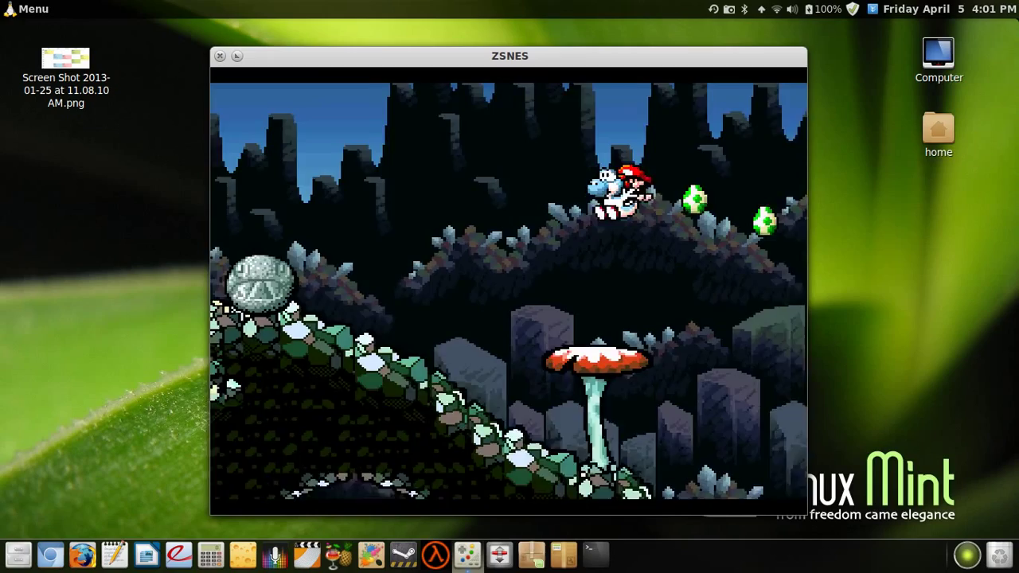
key("Left")
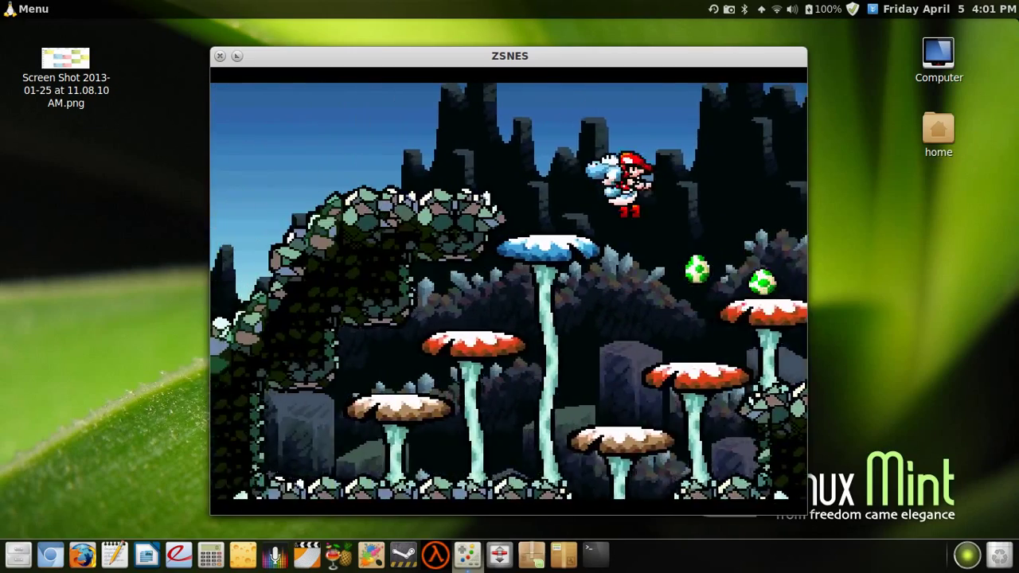
key("Left")
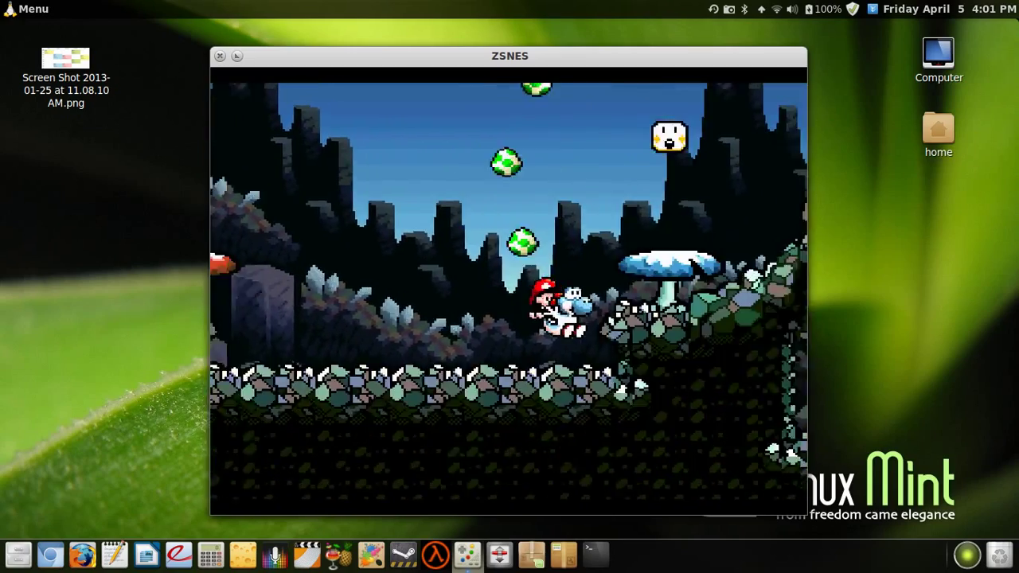
key("Right")
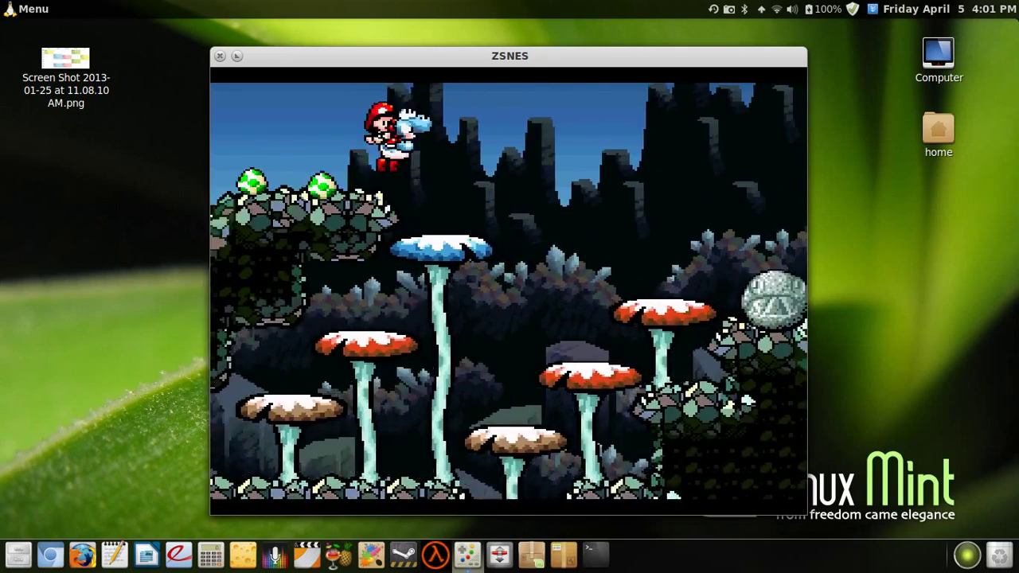
key("Right")
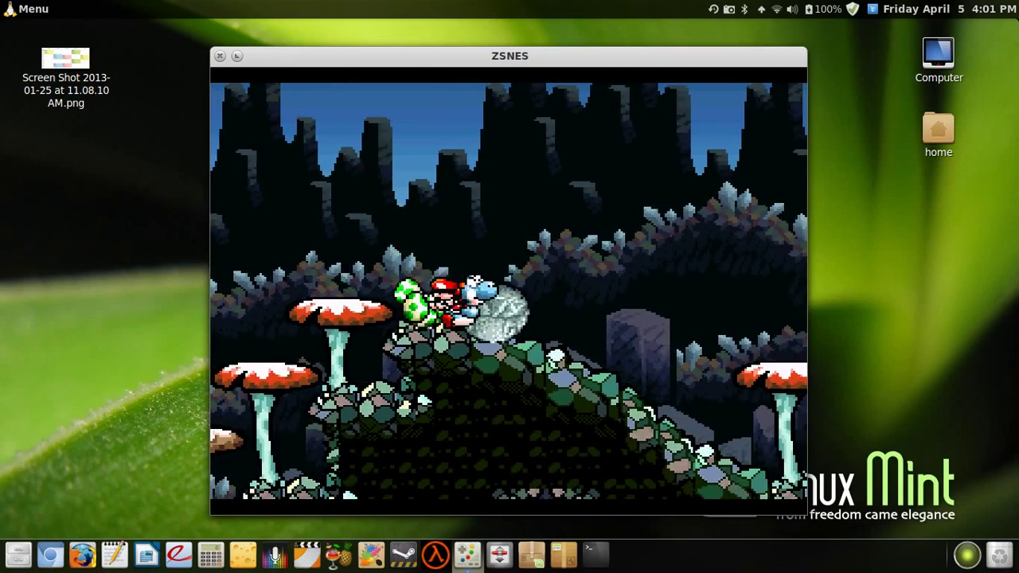
key("Left")
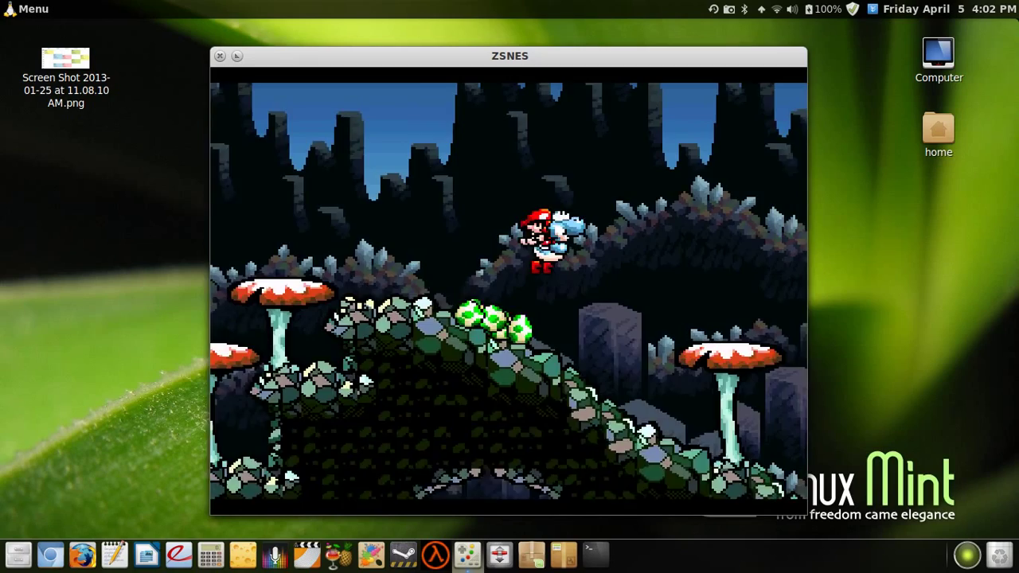
key("Left")
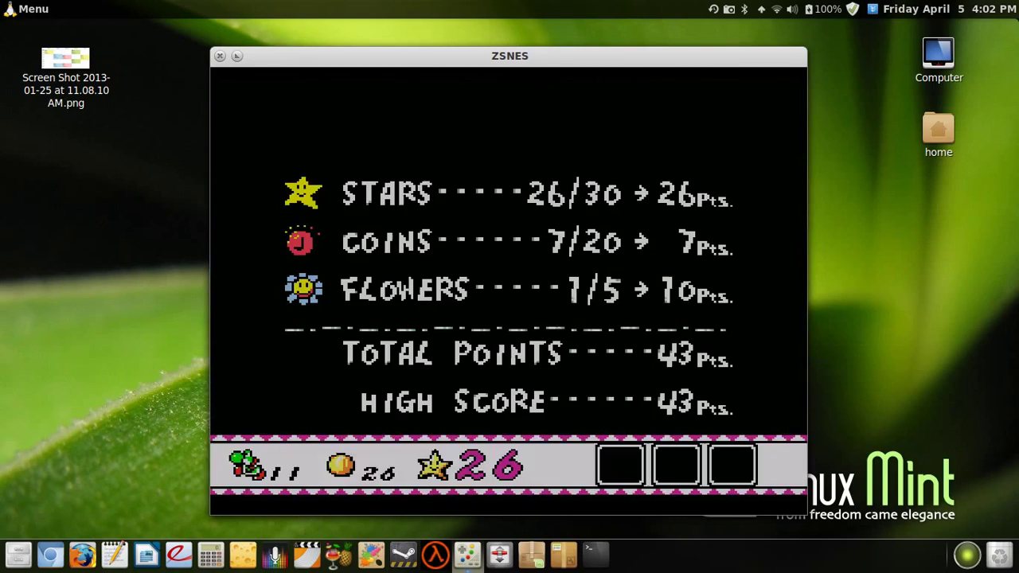
- Quit the ZSNES emulator from its menu
key("Escape")
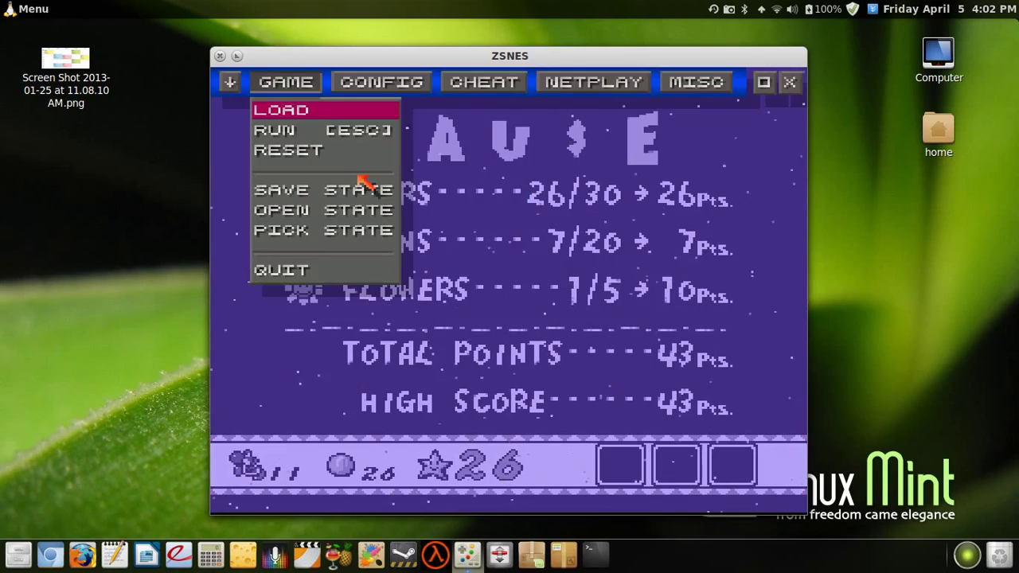
key("Up")
key("Return")
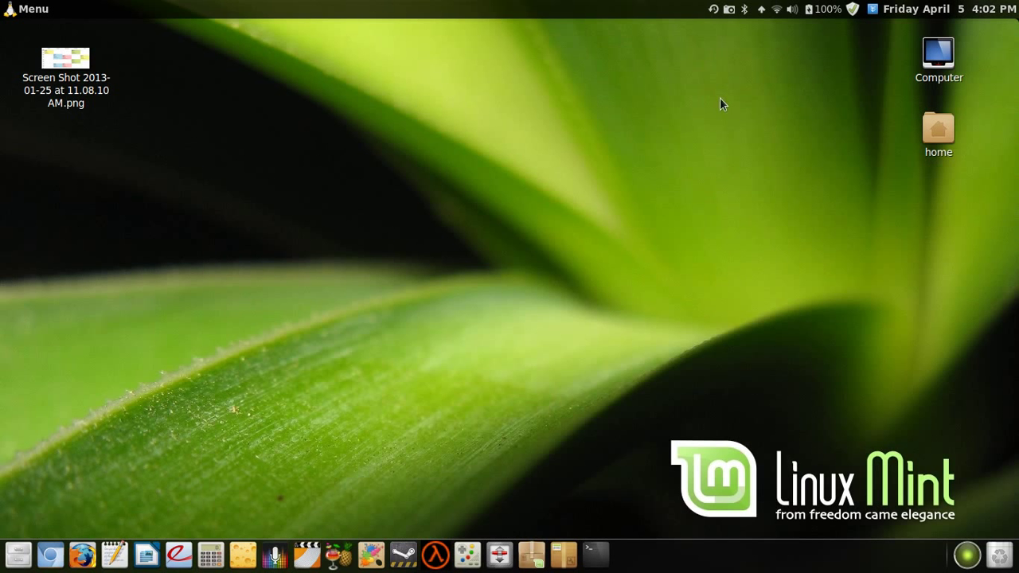
- Open the screenshot tool's tray menu and expand Record Desktop to reveal Stop
left_click(729, 9)
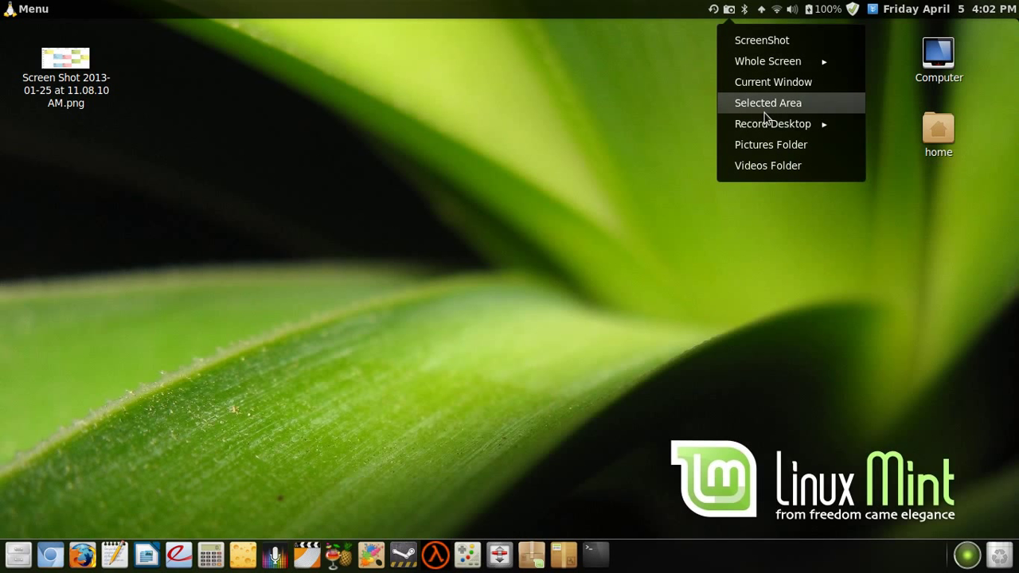
left_click(766, 107)
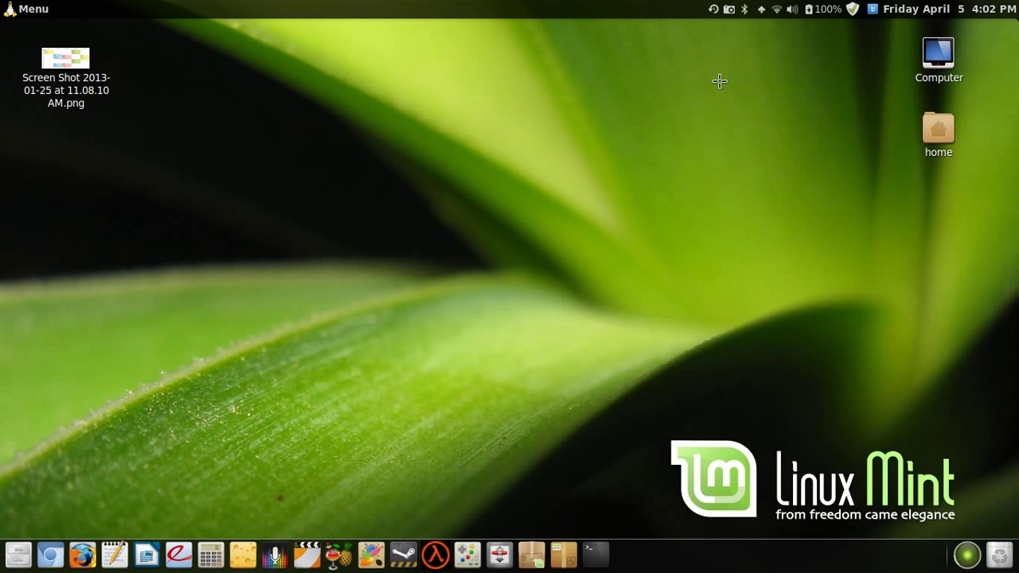
left_click(729, 10)
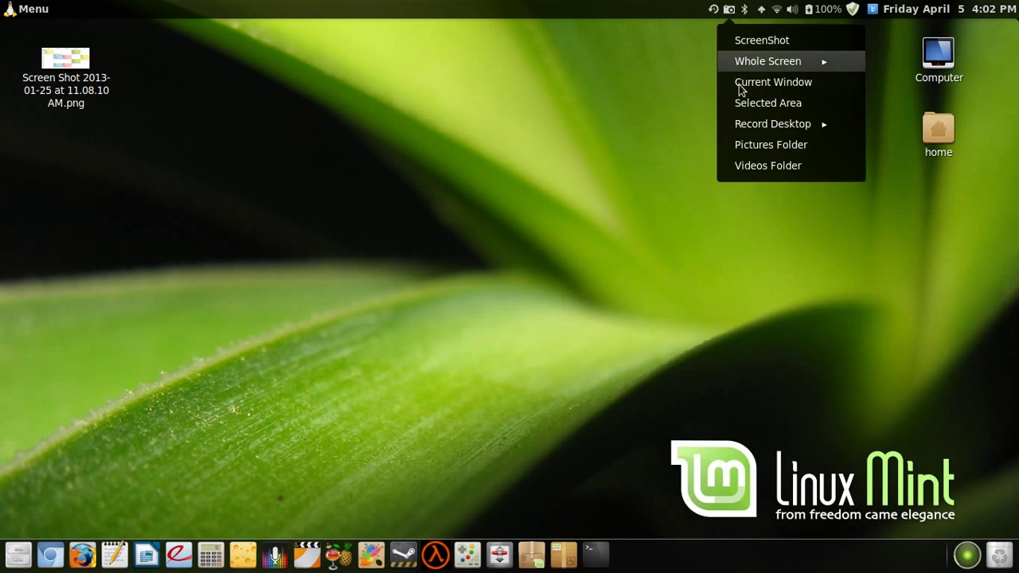
left_click(747, 125)
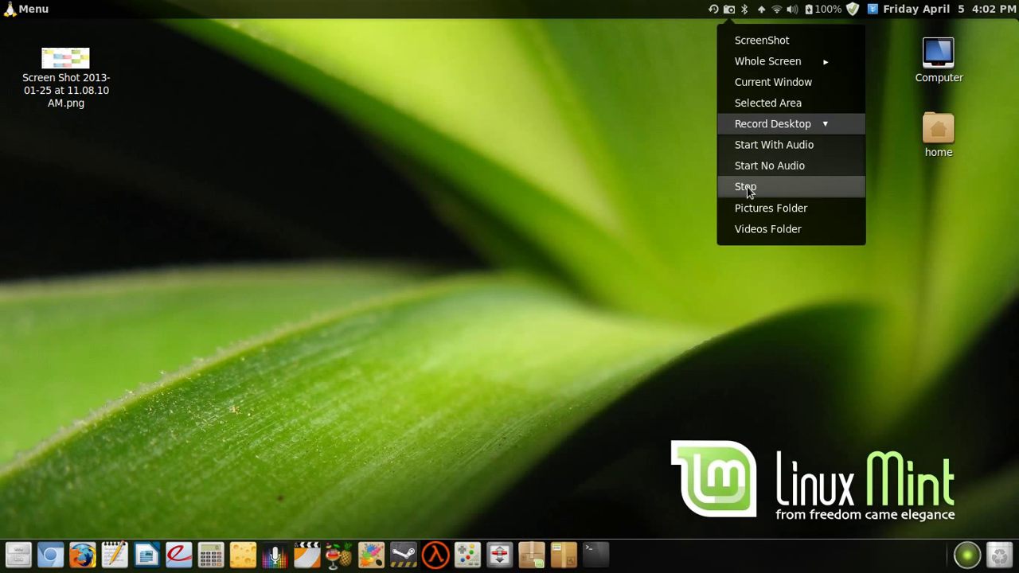